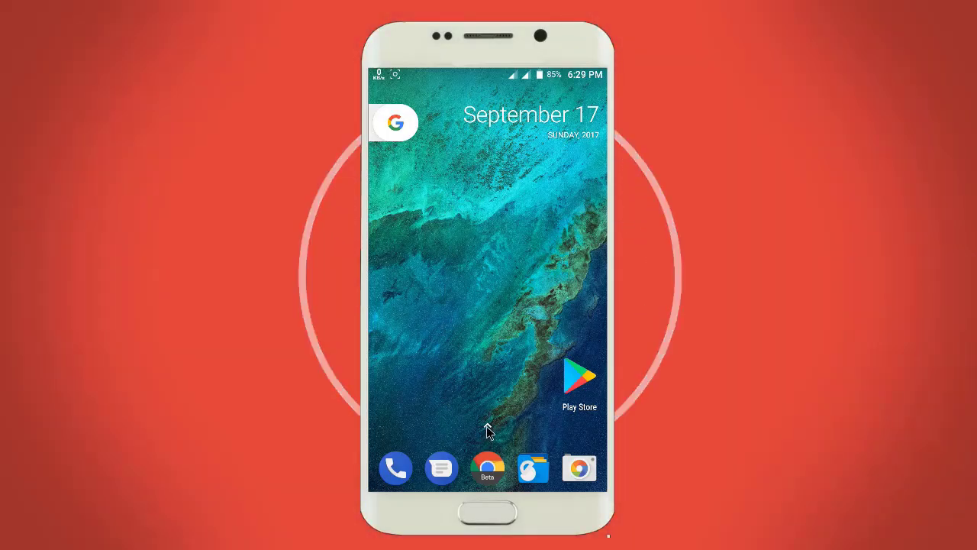
# Switch to Xposed Installer and check the status of the Xposed Framework.
pyautogui.click(487, 427)
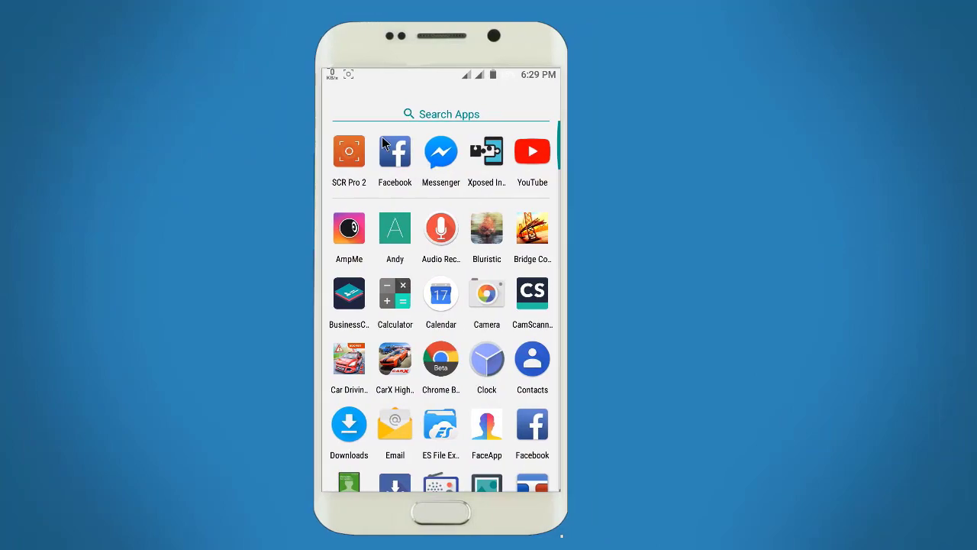
pyautogui.scroll(-8, 384, 145)
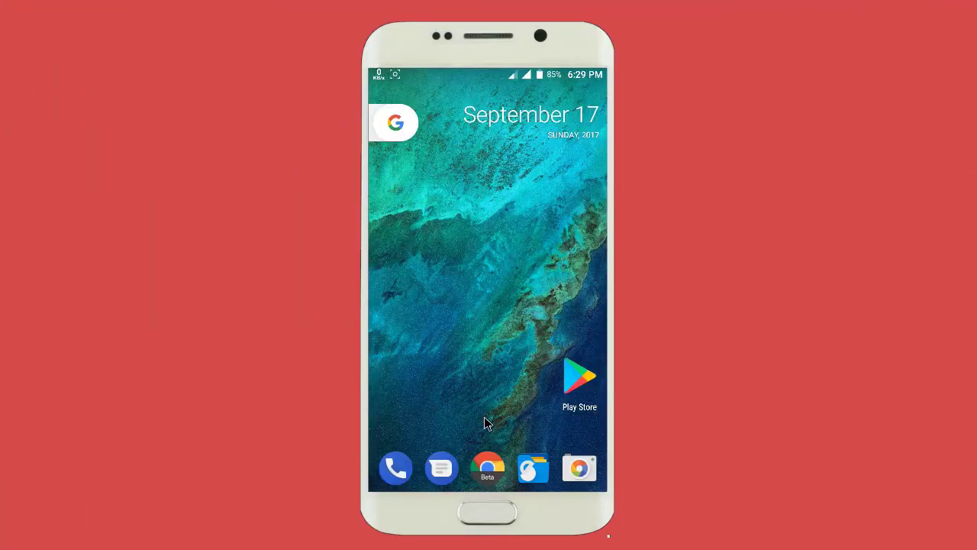
pyautogui.moveTo(498, 413); pyautogui.dragTo(603, 98)
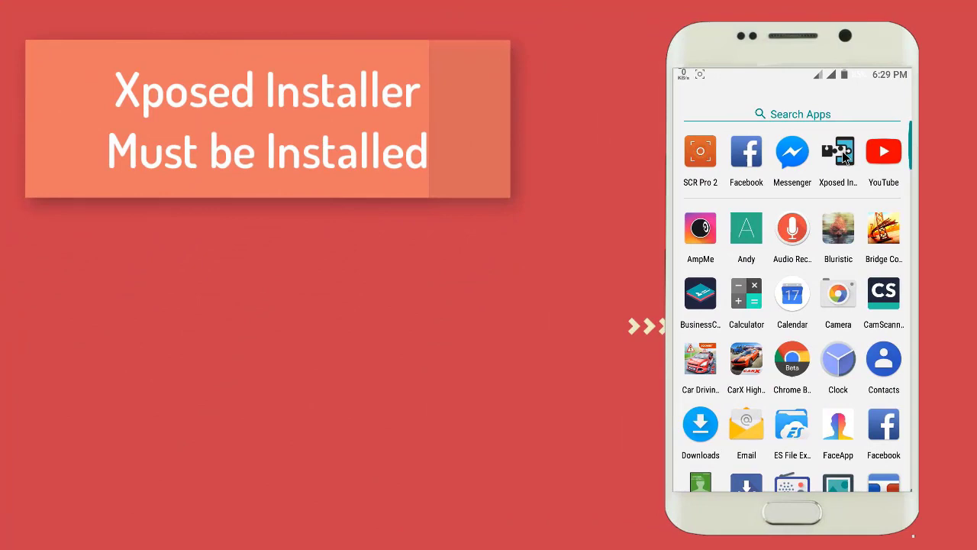
pyautogui.click(849, 151)
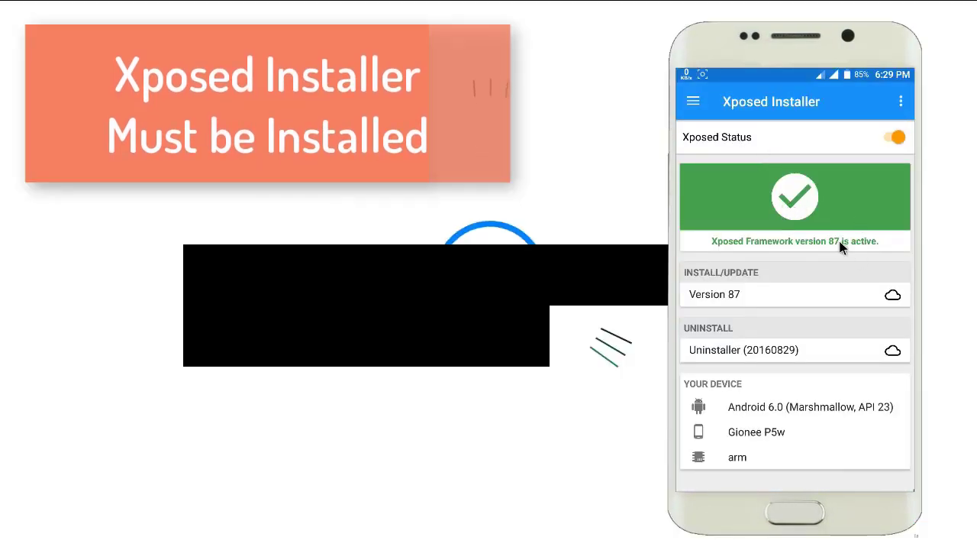
pyautogui.rightClick(839, 240)
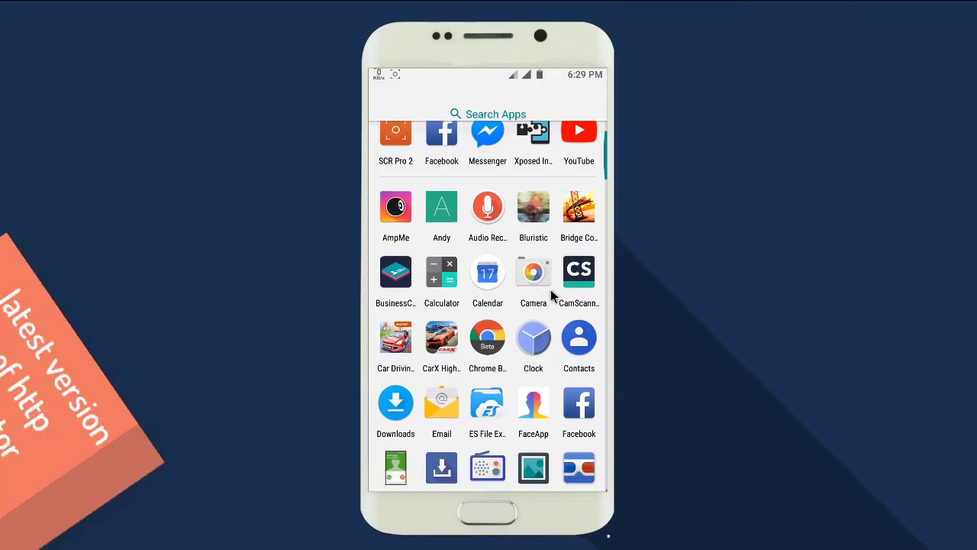
# Switch to HTTP Injector and check which version of the app is installed.
pyautogui.moveTo(852, 289); pyautogui.dragTo(876, 126)
pyautogui.click(533, 345)
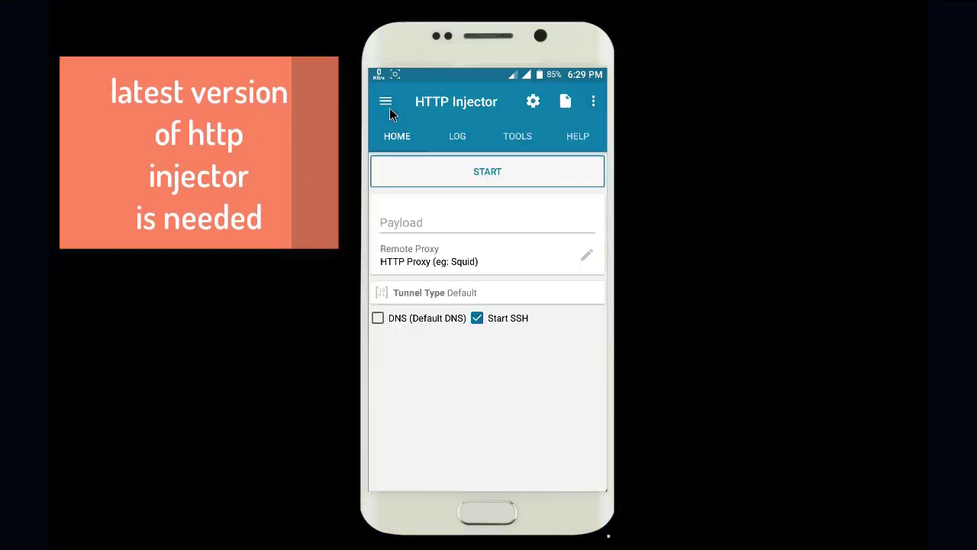
pyautogui.click(387, 102)
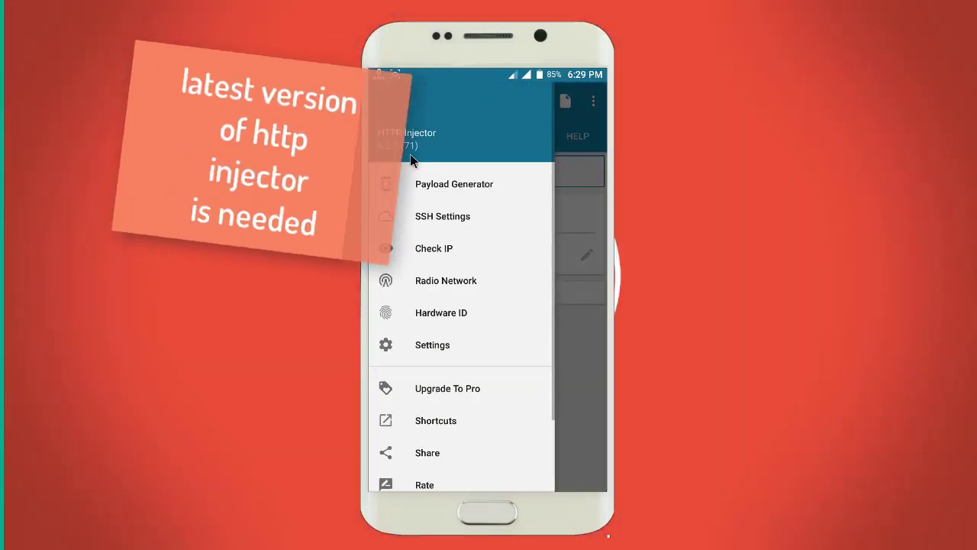
pyautogui.moveTo(391, 152); pyautogui.dragTo(395, 121)
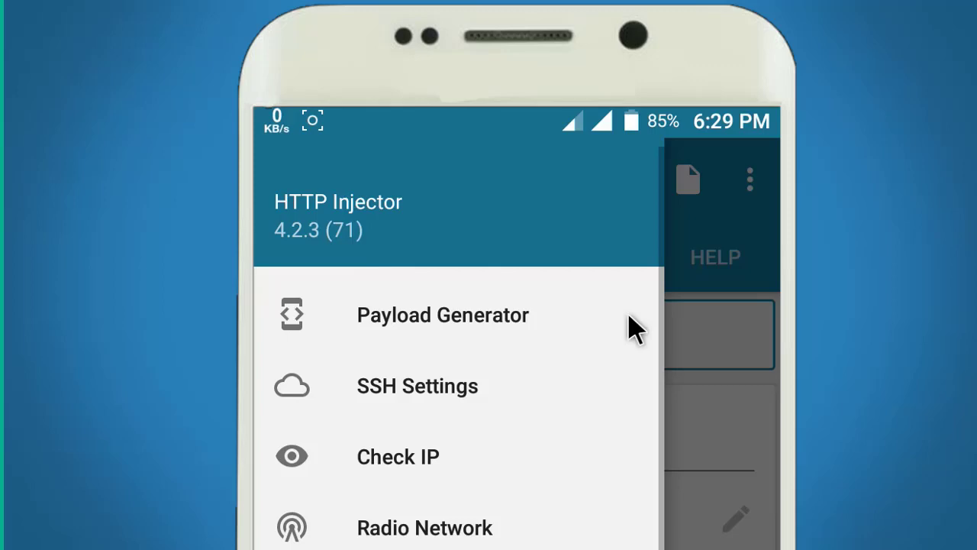
pyautogui.moveTo(569, 210); pyautogui.dragTo(552, 150)
# Clear all settings and data in HTTP Injector and answer the reset confirmation.
pyautogui.click(750, 187)
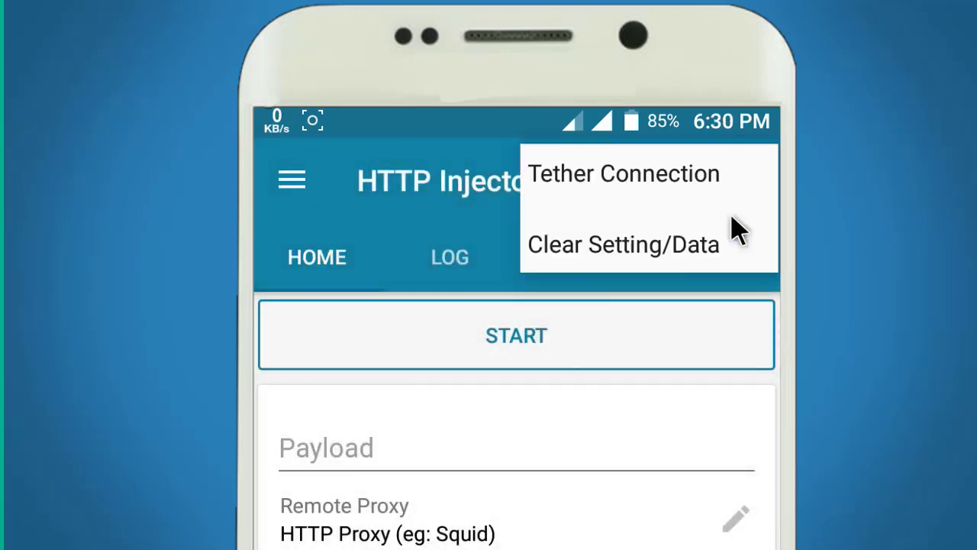
pyautogui.click(679, 253)
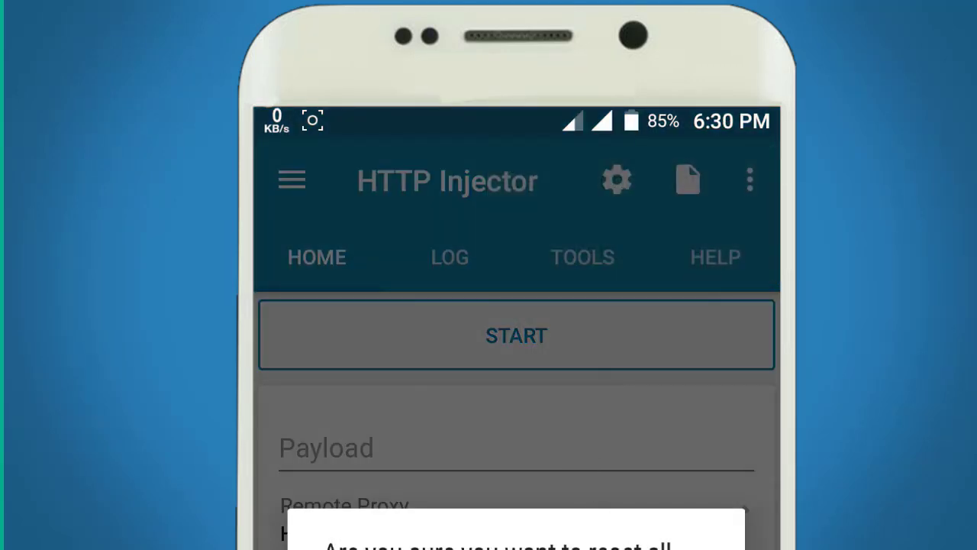
pyautogui.click(648, 495)
# Try to import the locked config veezaar.ehi from the UCDownloads folder in Internal Storage, and leave HTTP Injector.
pyautogui.click(688, 179)
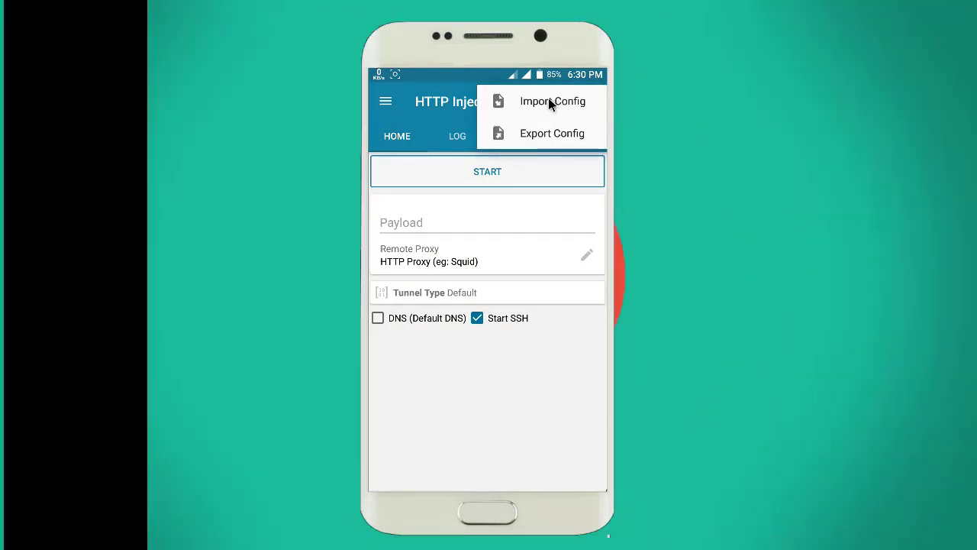
pyautogui.click(551, 98)
pyautogui.click(469, 137)
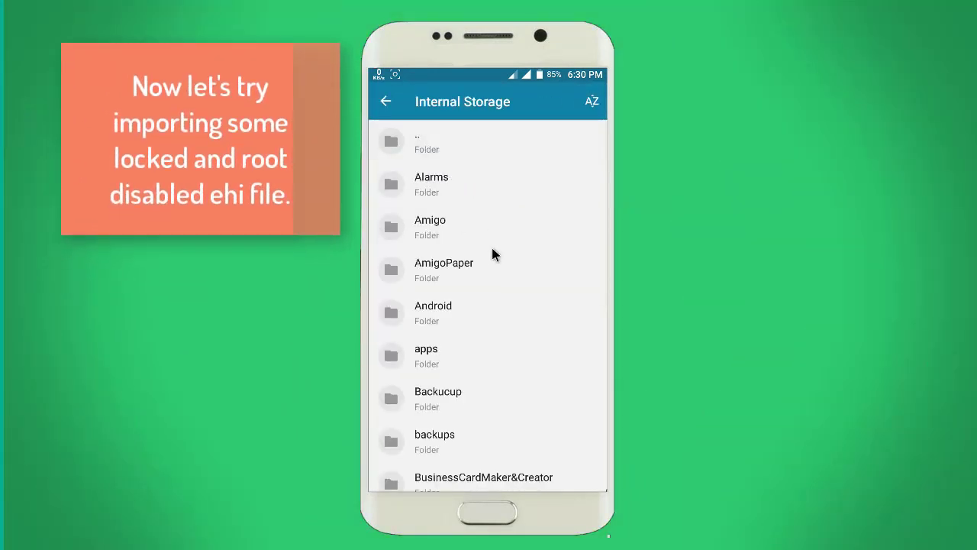
pyautogui.scroll(-5, 492, 252)
pyautogui.scroll(-5, 497, 248)
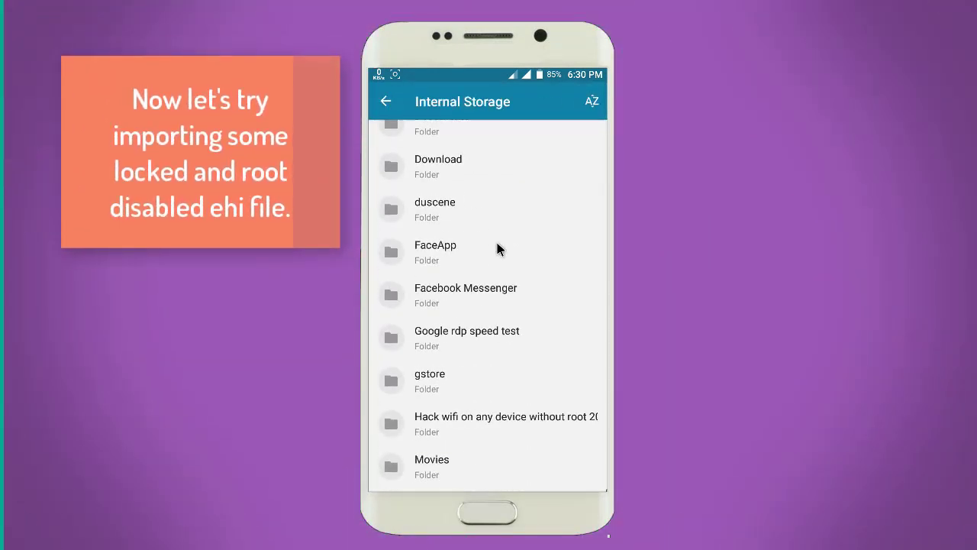
pyautogui.scroll(-1, 497, 244)
pyautogui.scroll(5, 496, 237)
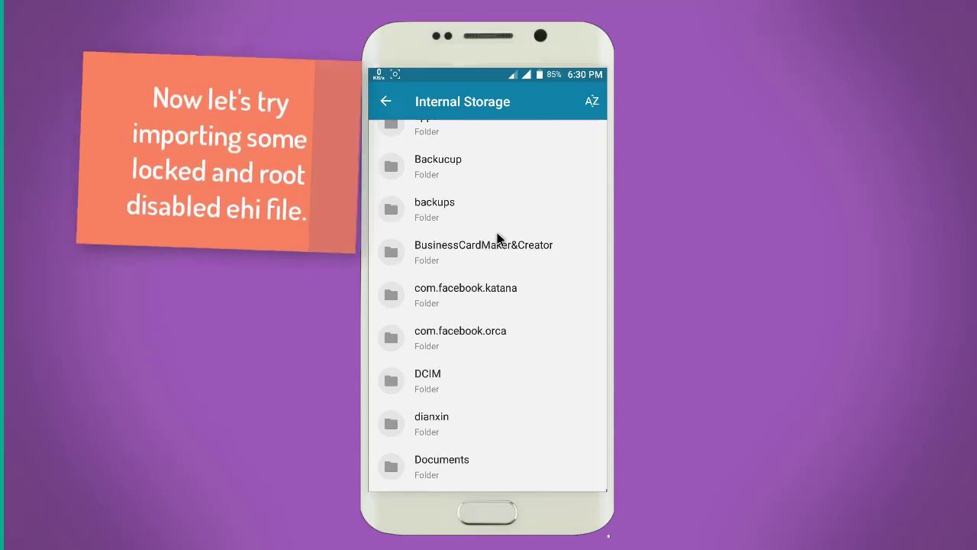
pyautogui.scroll(-5, 497, 237)
pyautogui.scroll(-12, 485, 306)
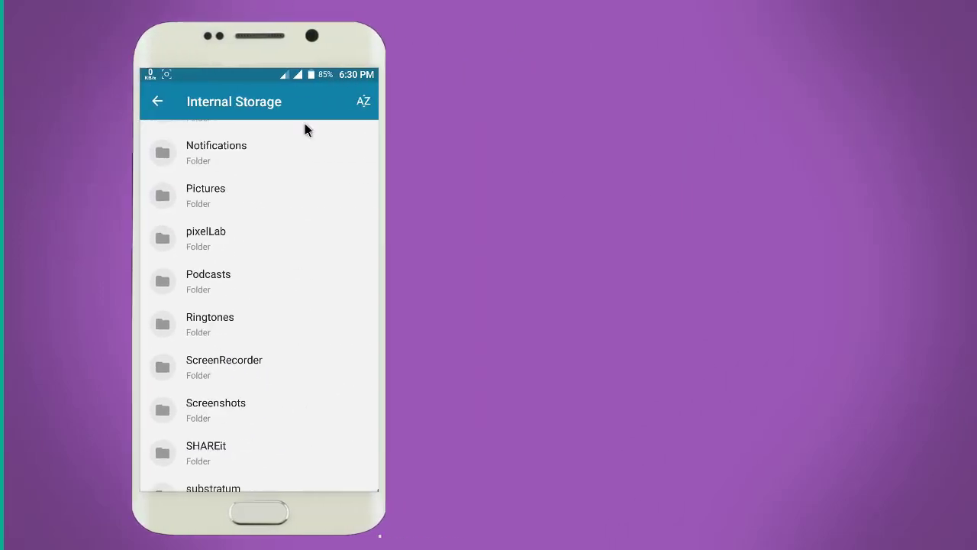
pyautogui.moveTo(246, 484); pyautogui.dragTo(258, 211)
pyautogui.click(214, 371)
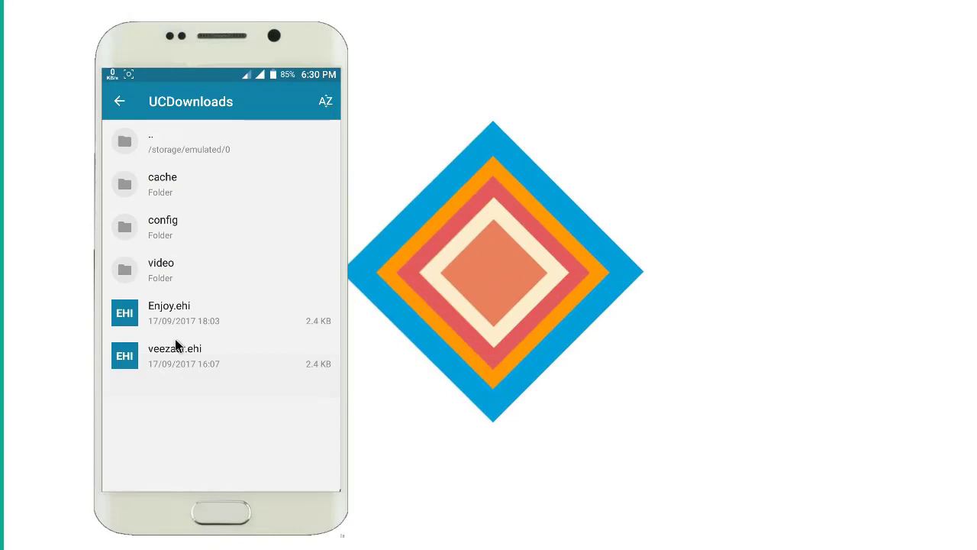
pyautogui.click(164, 353)
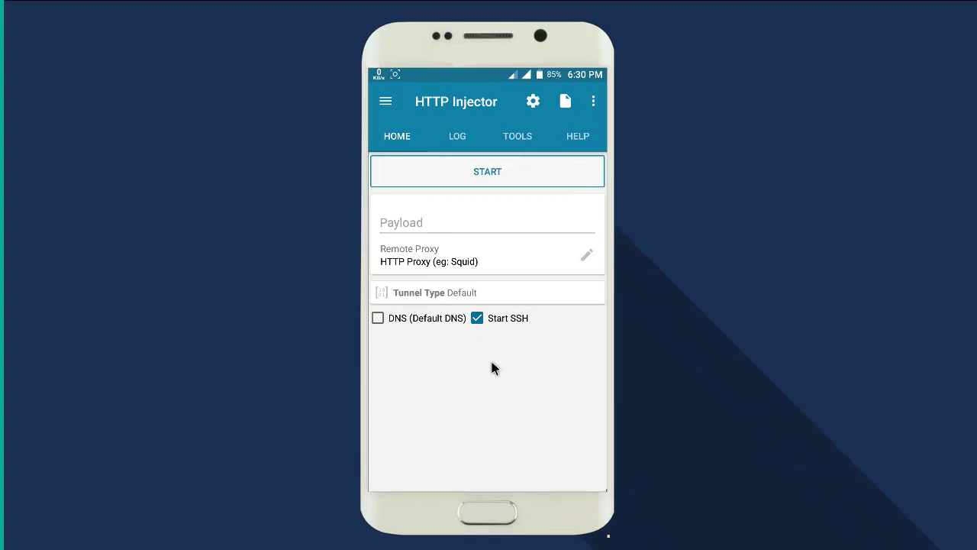
pyautogui.rightClick(492, 361)
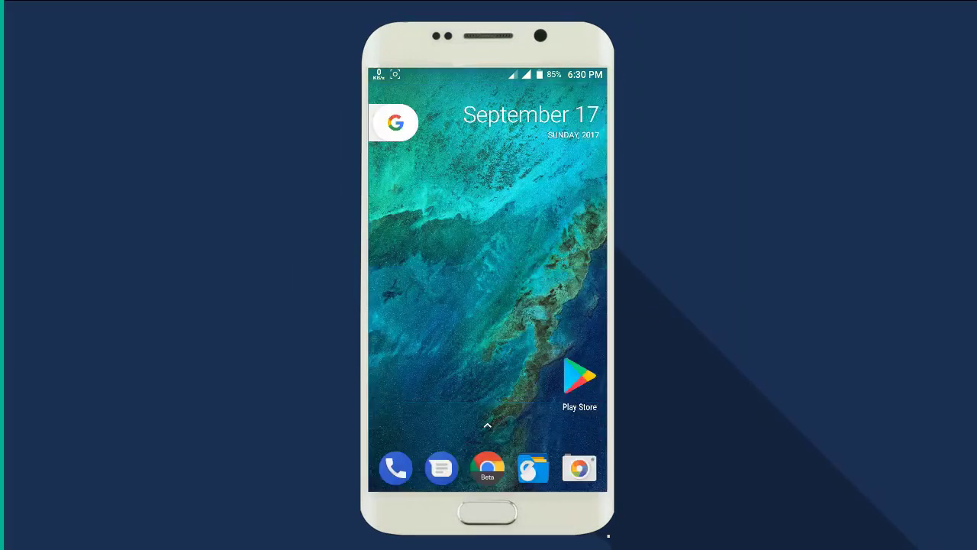
# Switch to the file manager and install EhiOpener0.4.5.apk from the backups folder in internal memory.
pyautogui.hotkey('ctrl', 's')
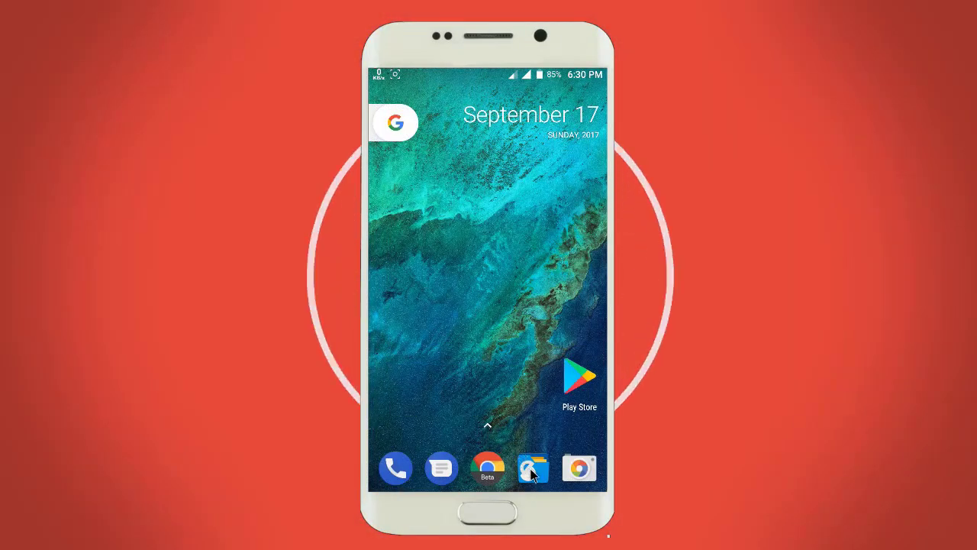
pyautogui.click(532, 469)
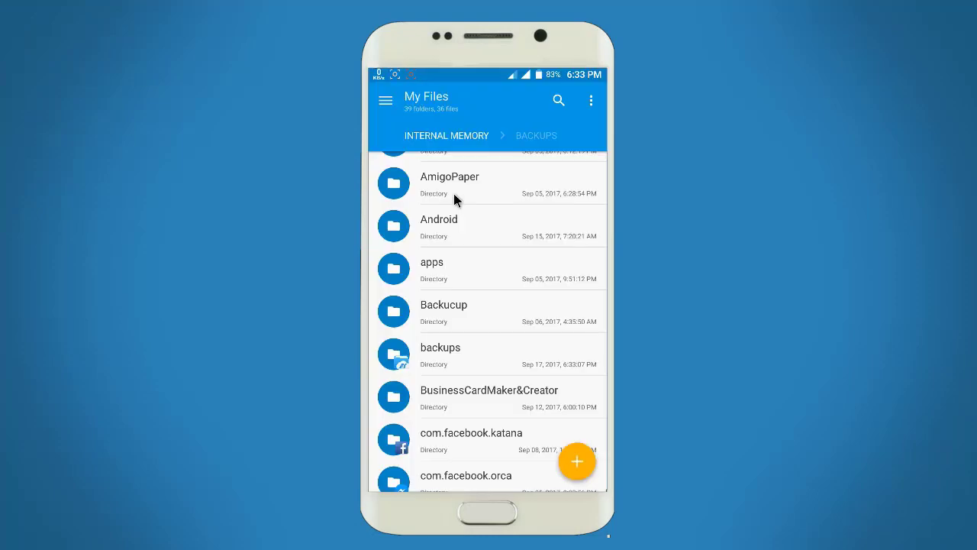
pyautogui.click(448, 357)
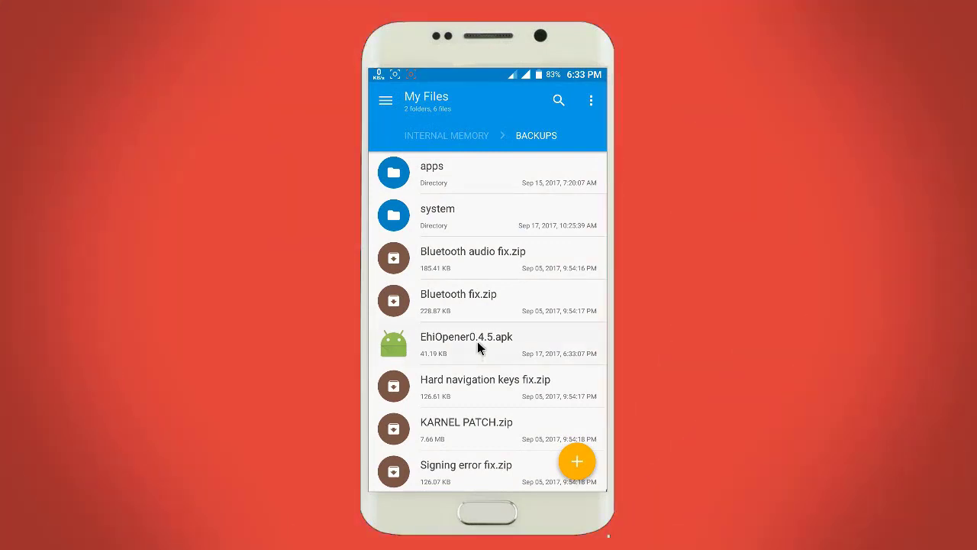
pyautogui.click(477, 342)
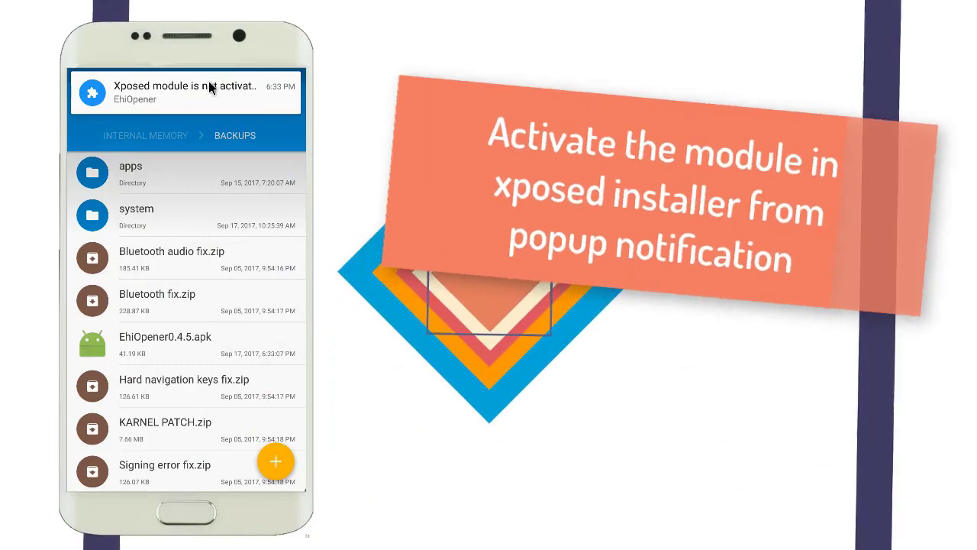
# Activate the EhiOpener module in Xposed Installer from its notification, and reboot the device.
pyautogui.click(208, 84)
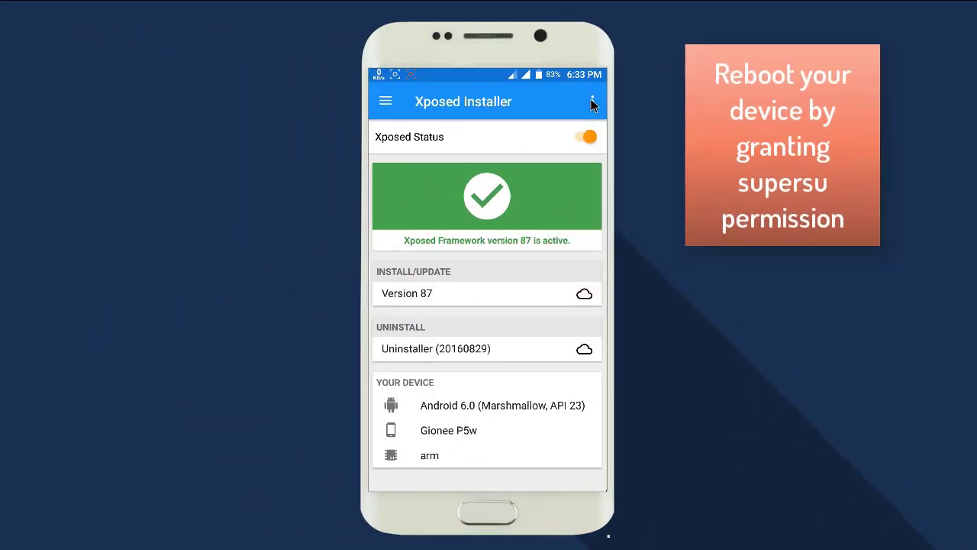
pyautogui.click(592, 100)
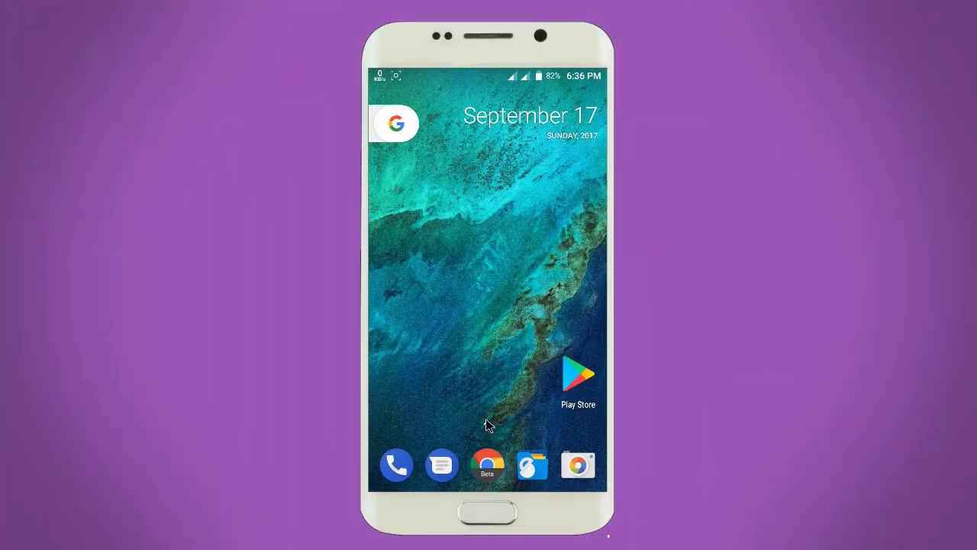
# Launch the EhiOpener app from the list of installed apps.
pyautogui.moveTo(486, 418); pyautogui.dragTo(537, 228)
pyautogui.moveTo(489, 421); pyautogui.dragTo(533, 66)
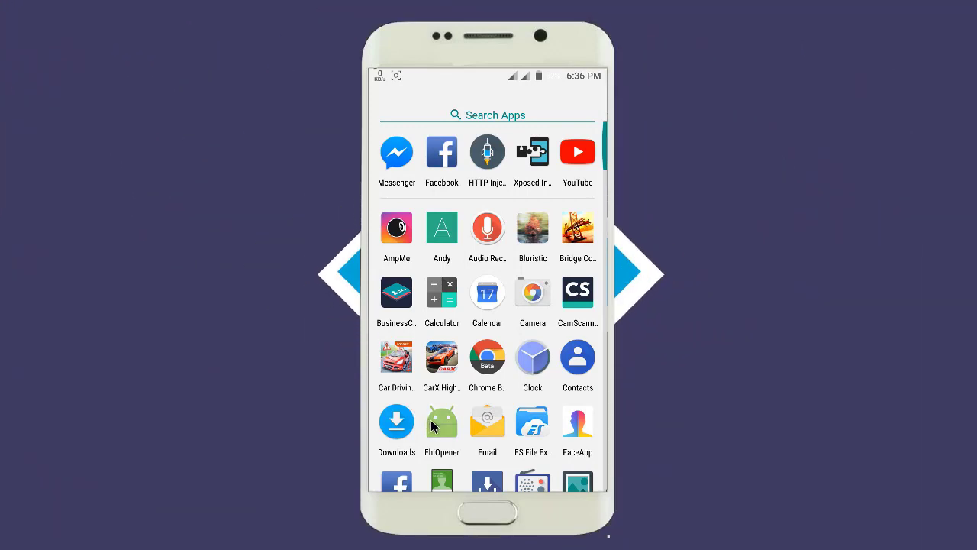
pyautogui.click(432, 426)
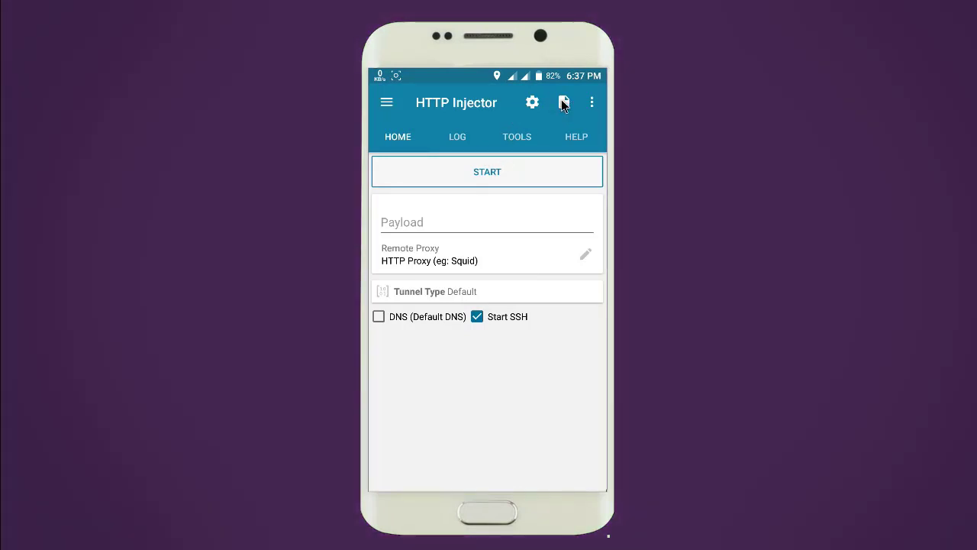
# Import the config veezaar.ehi into HTTP Injector from the UCDownloads folder in Internal Storage.
pyautogui.click(564, 102)
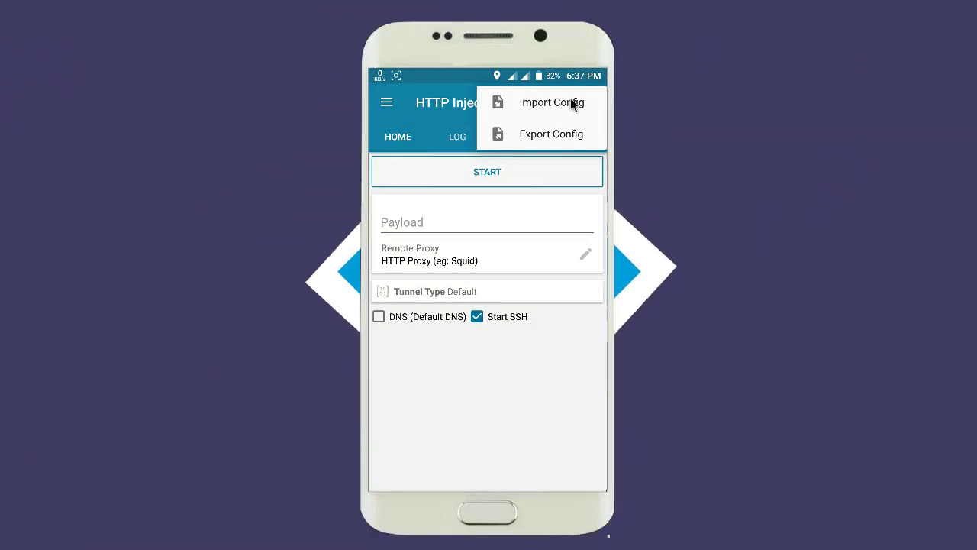
pyautogui.click(568, 103)
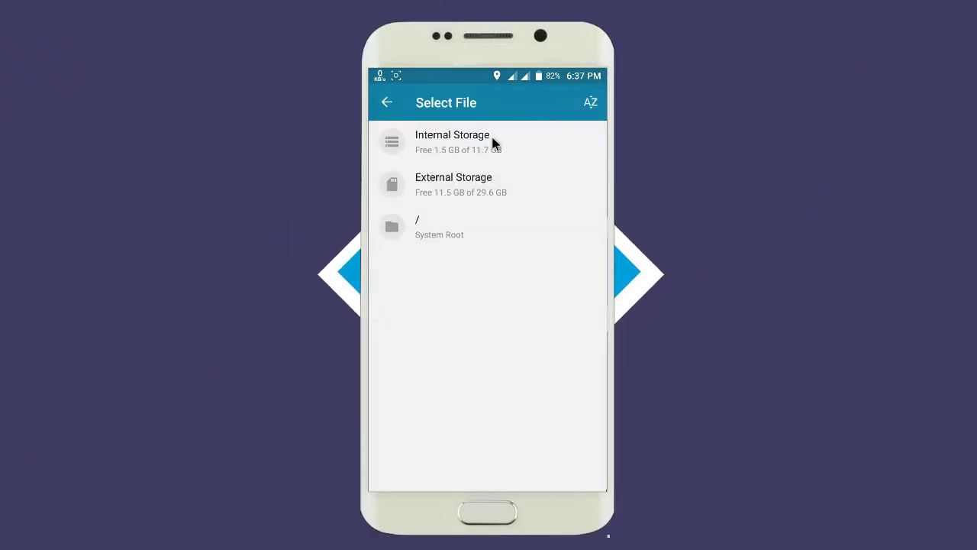
pyautogui.click(493, 143)
pyautogui.scroll(-10, 471, 252)
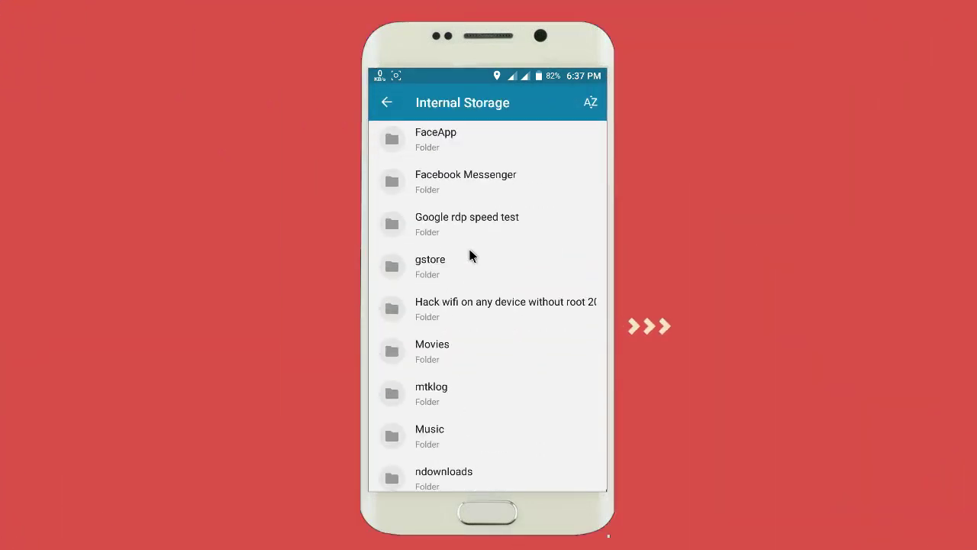
pyautogui.scroll(-8, 472, 263)
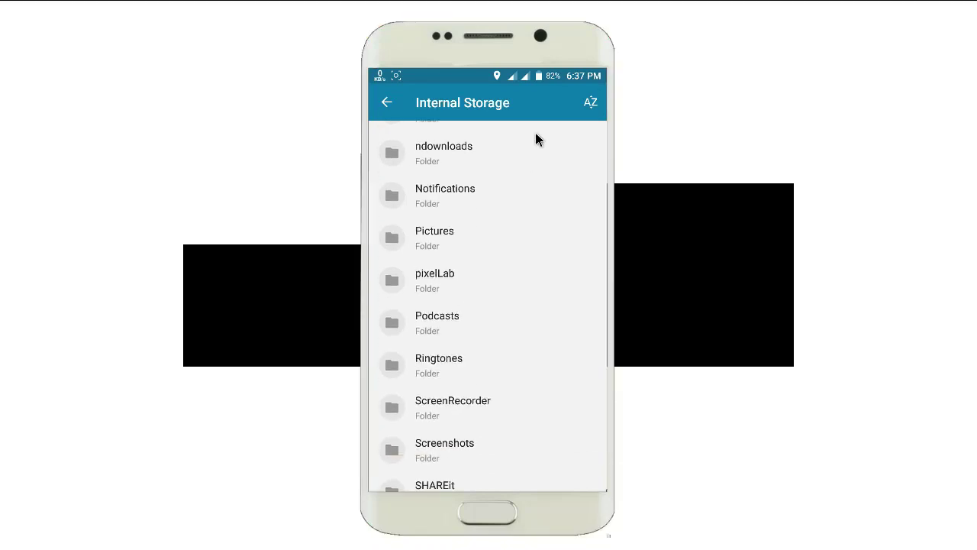
pyautogui.scroll(1, 504, 267)
pyautogui.moveTo(477, 413); pyautogui.dragTo(517, 188)
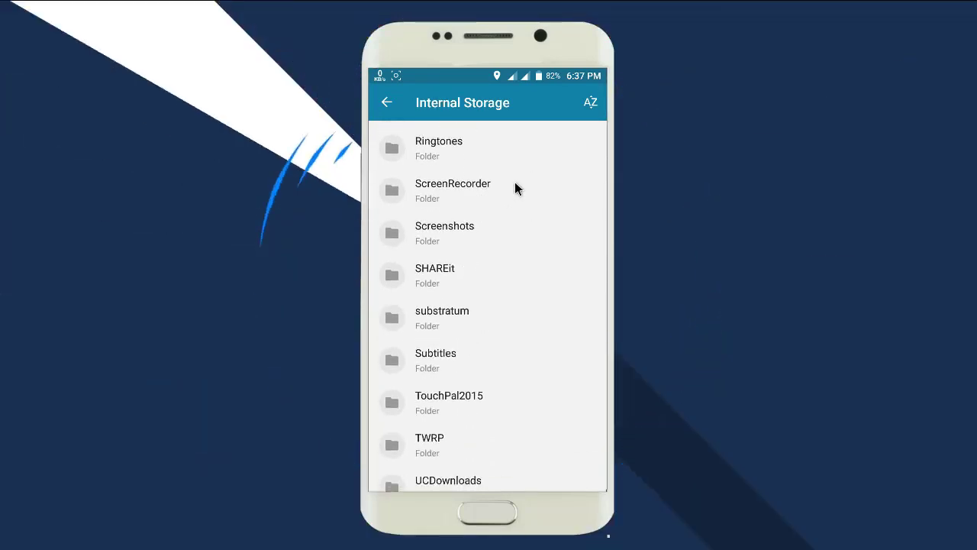
pyautogui.click(449, 481)
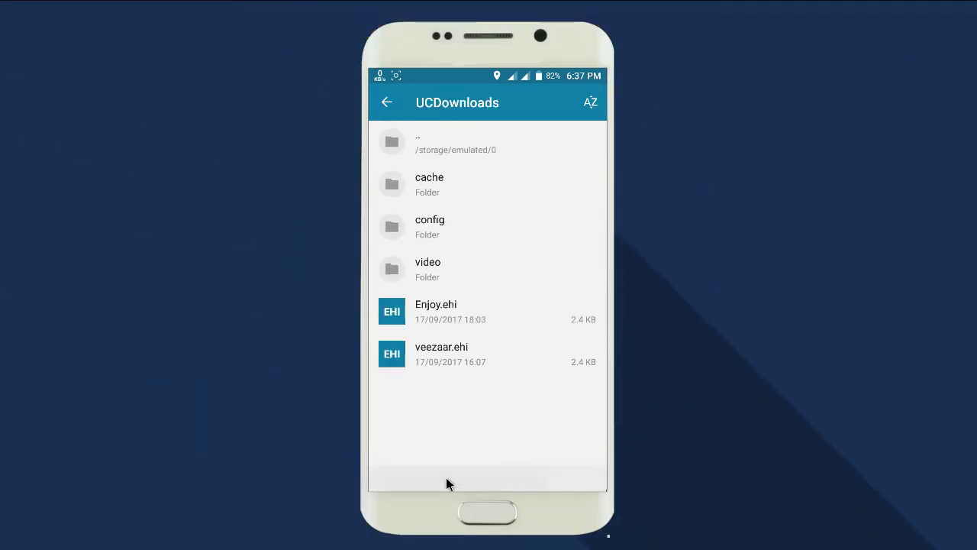
pyautogui.click(436, 352)
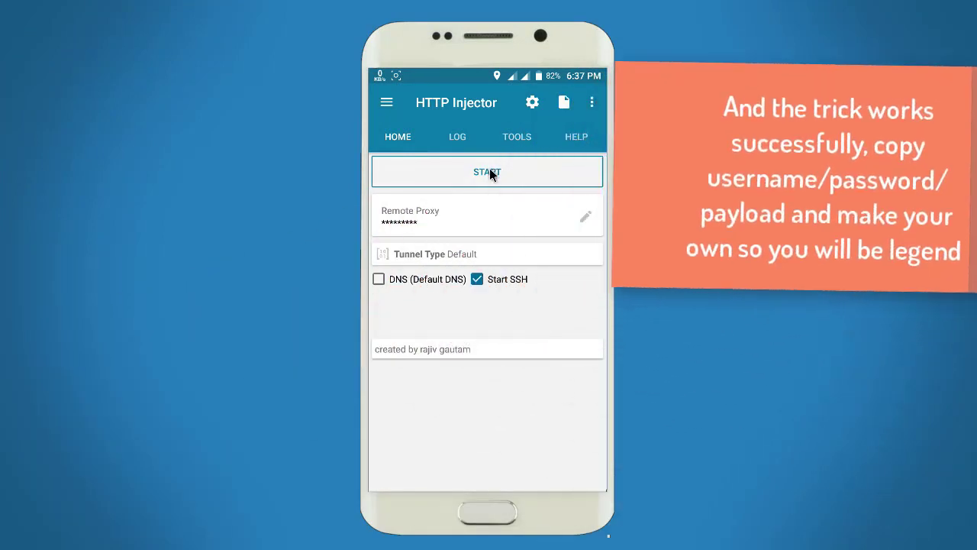
# Start the imported config in HTTP Injector and copy its payload from the displayed connection details.
pyautogui.click(489, 171)
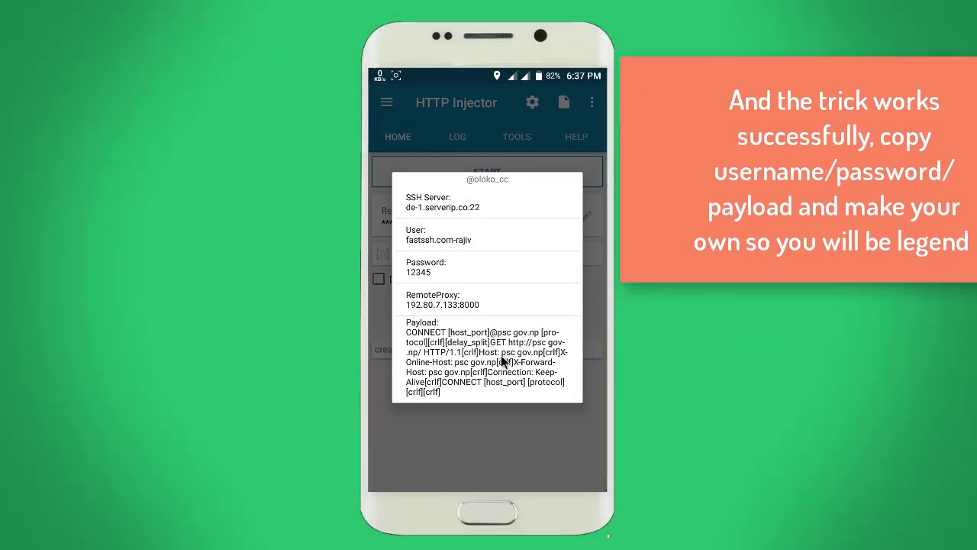
pyautogui.click(502, 356)
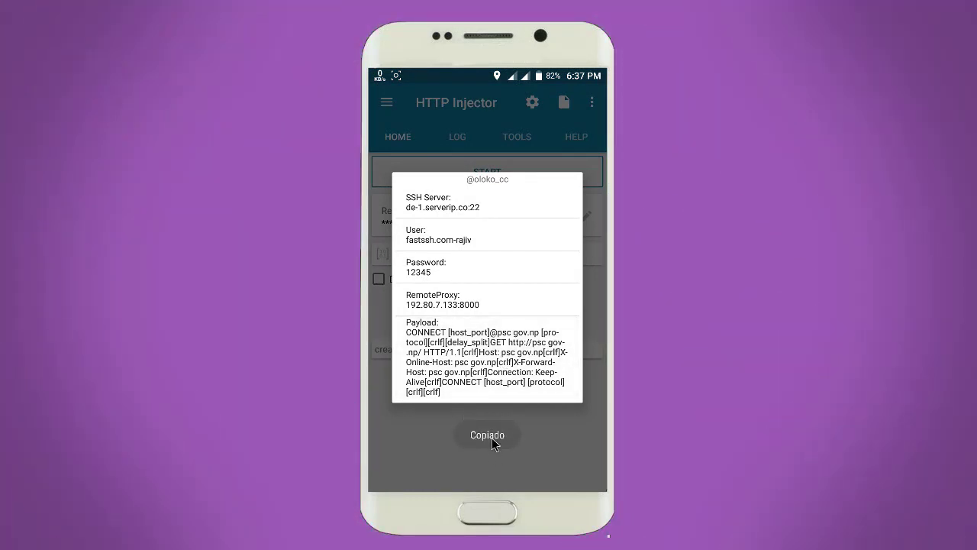
# Copy the remote proxy, password, user, SSH server and payload entries from the connection details, and close the details.
pyautogui.click(467, 303)
pyautogui.click(455, 270)
pyautogui.click(447, 237)
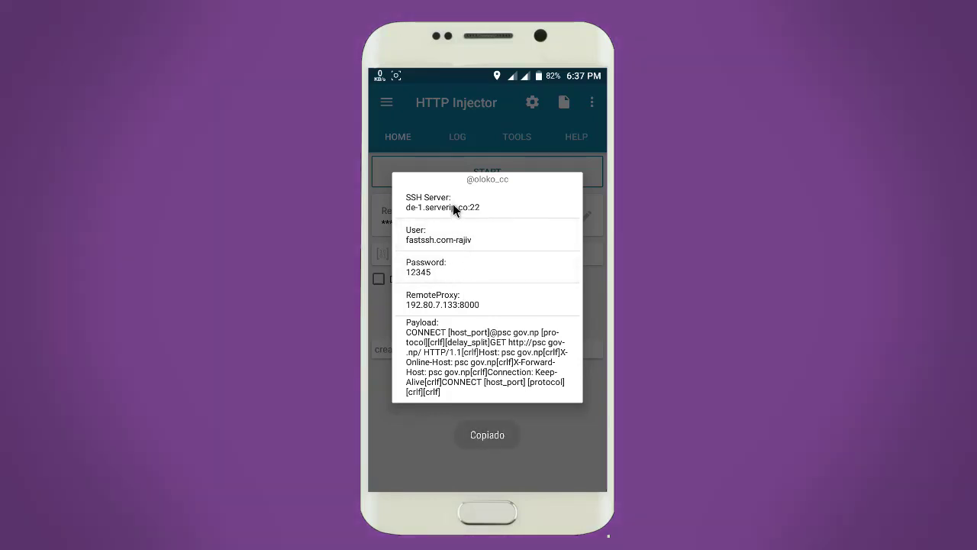
pyautogui.click(453, 204)
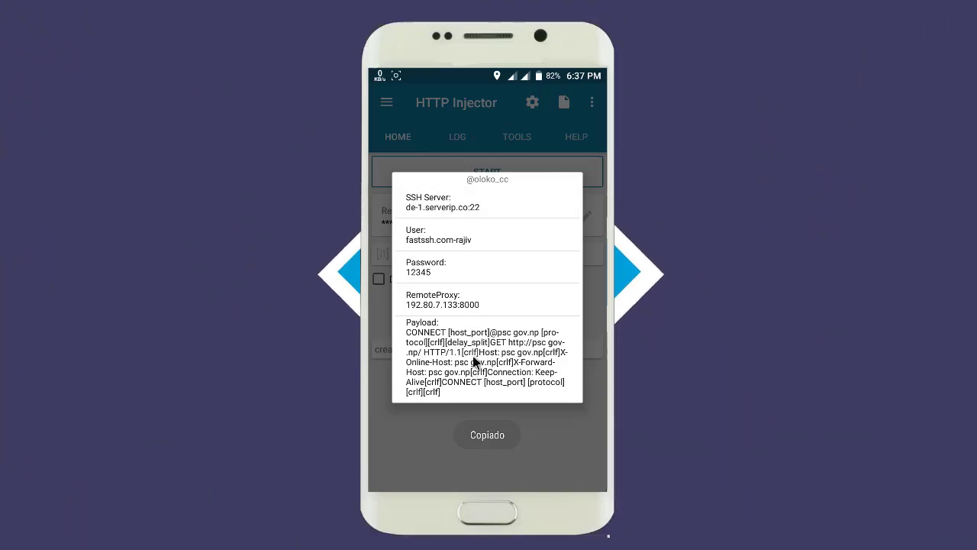
pyautogui.click(474, 362)
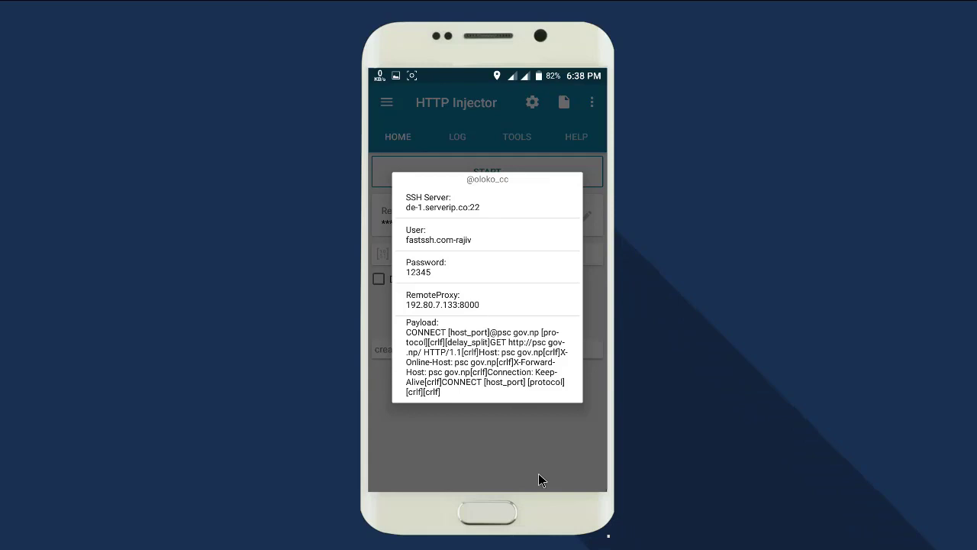
pyautogui.click(561, 469)
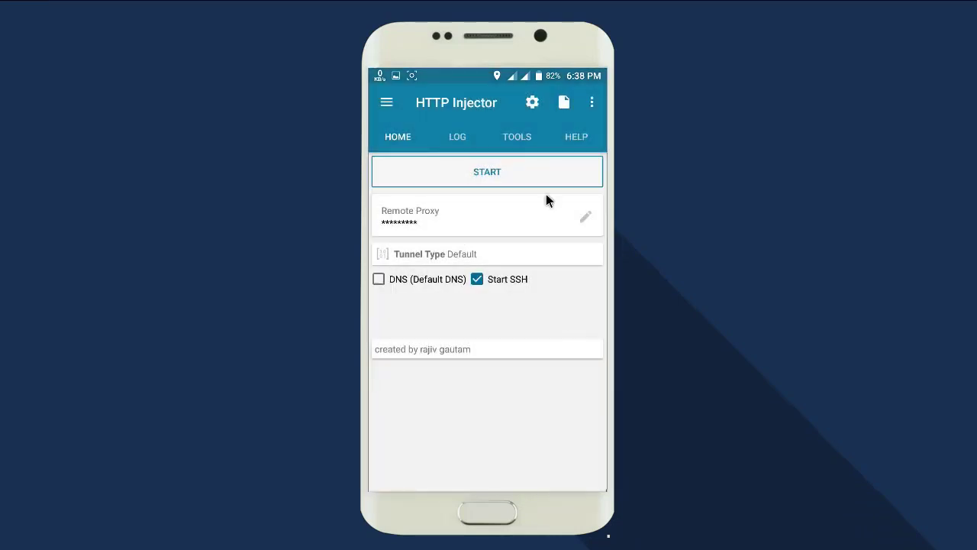
# Import the config Enjoy.ehi into HTTP Injector from the UCDownloads folder in Internal Storage.
pyautogui.click(562, 103)
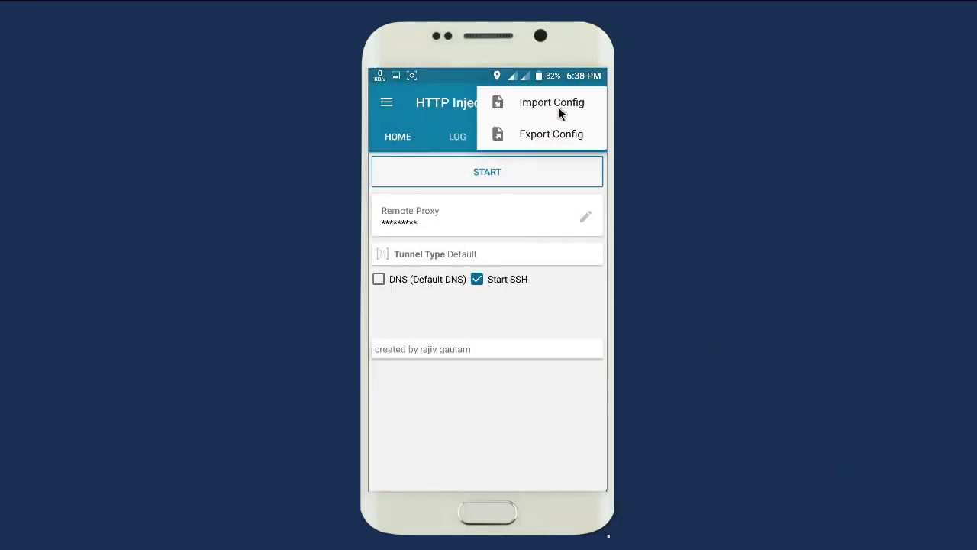
pyautogui.click(544, 104)
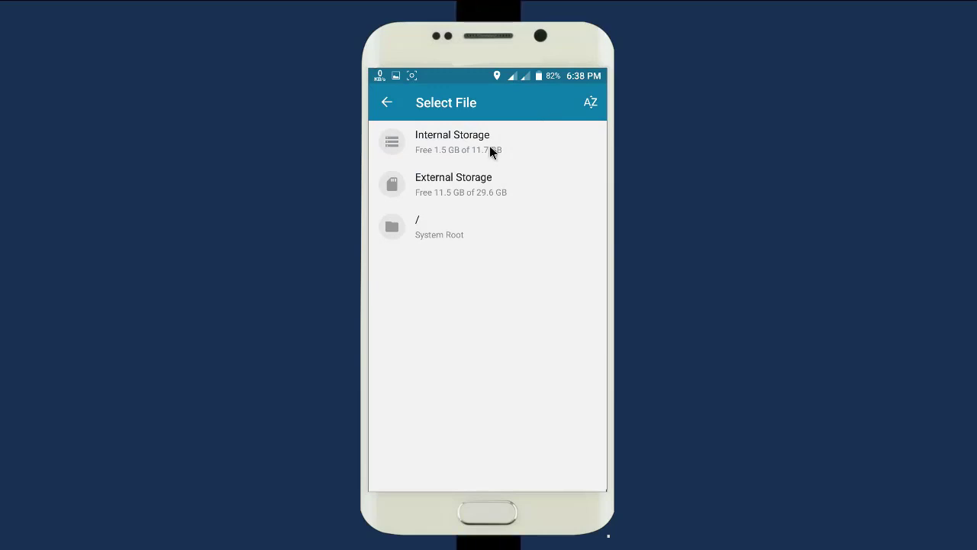
pyautogui.click(491, 147)
pyautogui.scroll(-6, 496, 199)
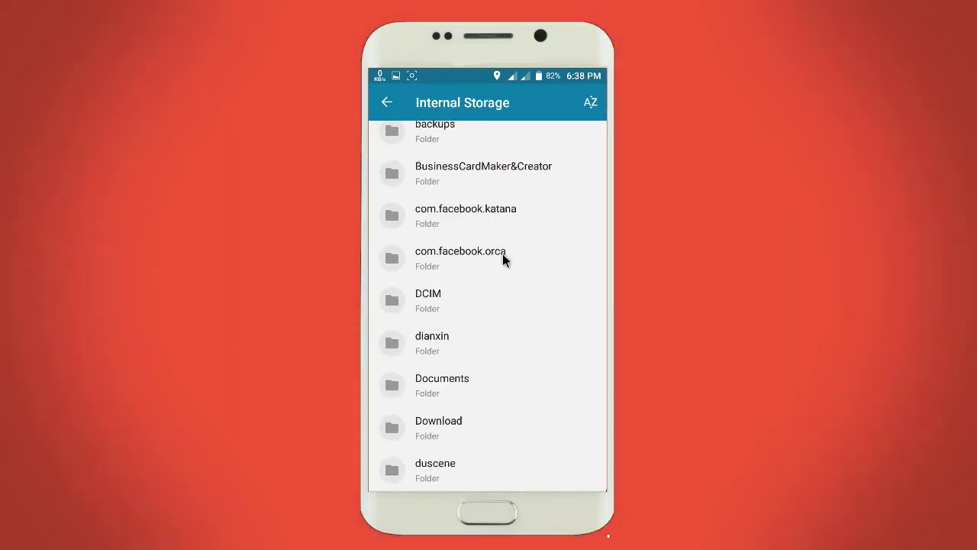
pyautogui.scroll(-10, 502, 262)
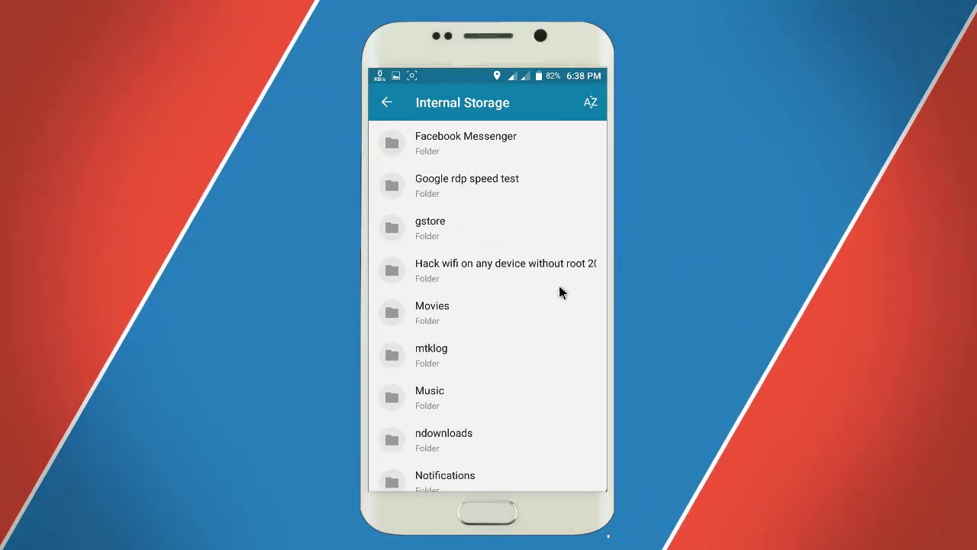
pyautogui.scroll(-4, 546, 246)
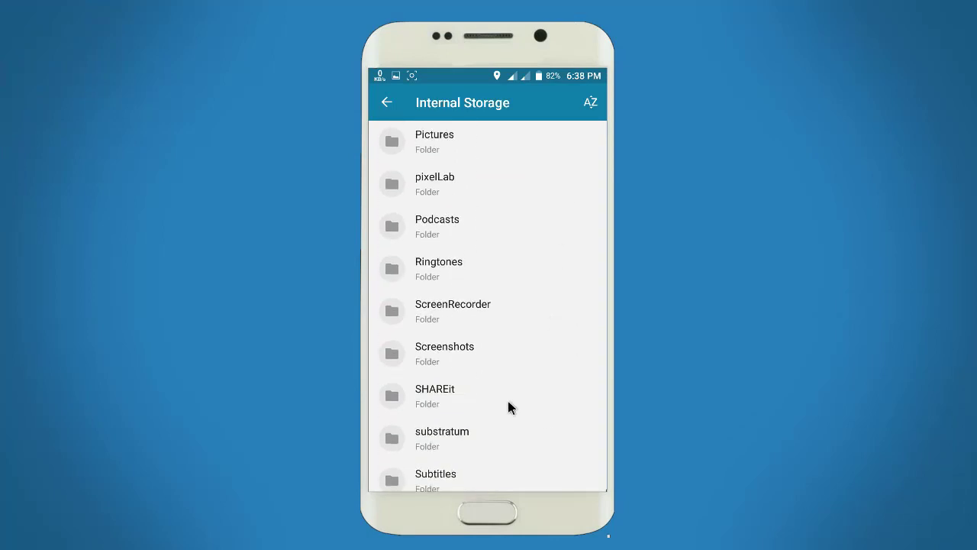
pyautogui.scroll(-5, 507, 398)
pyautogui.click(459, 418)
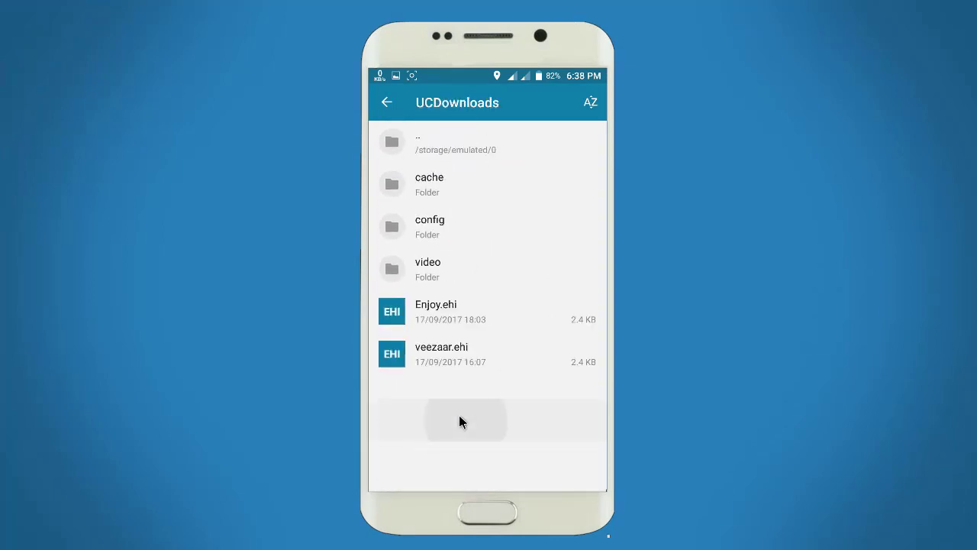
pyautogui.click(424, 309)
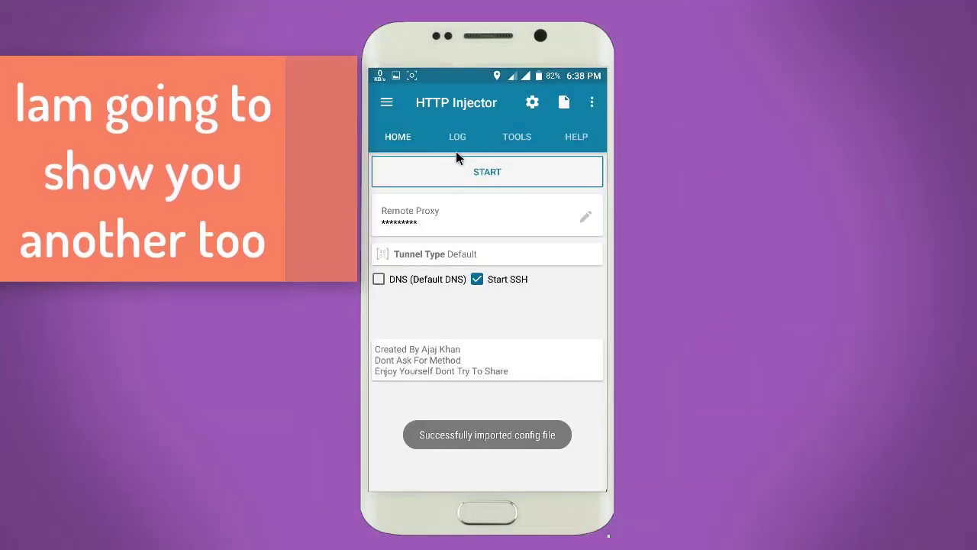
# Start the imported Enjoy.ehi config to view its SSH server, user, password, remote proxy and payload, and close the details.
pyautogui.click(459, 166)
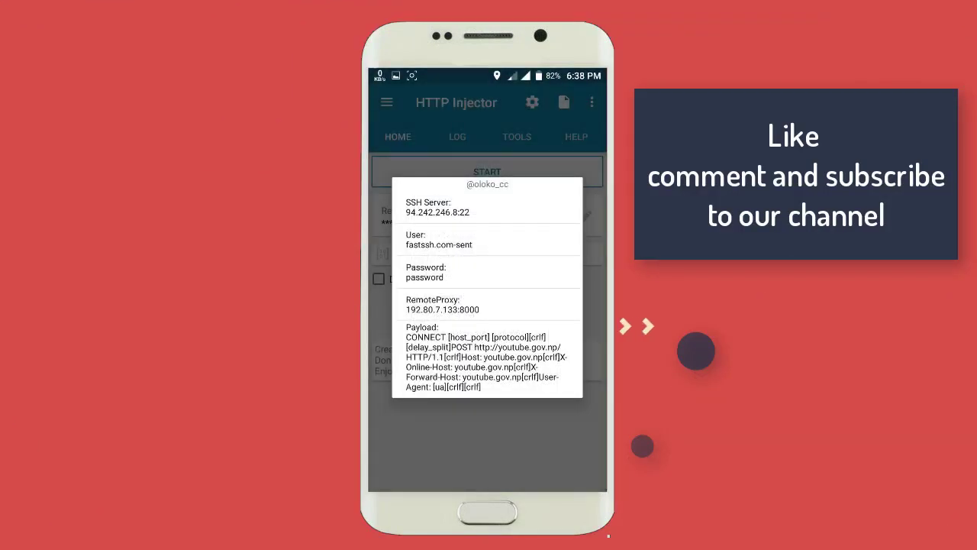
pyautogui.press('Escape')
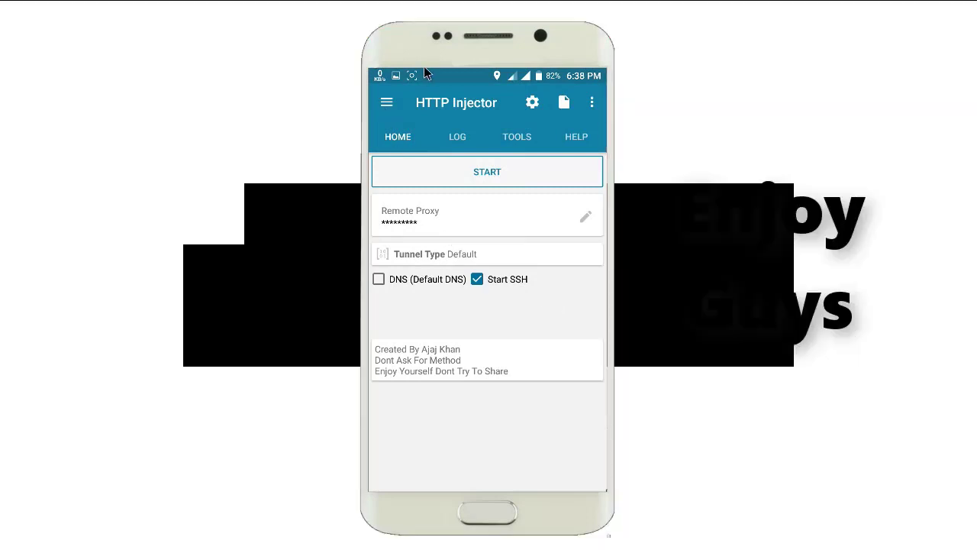
pyautogui.moveTo(423, 65); pyautogui.dragTo(512, 278)
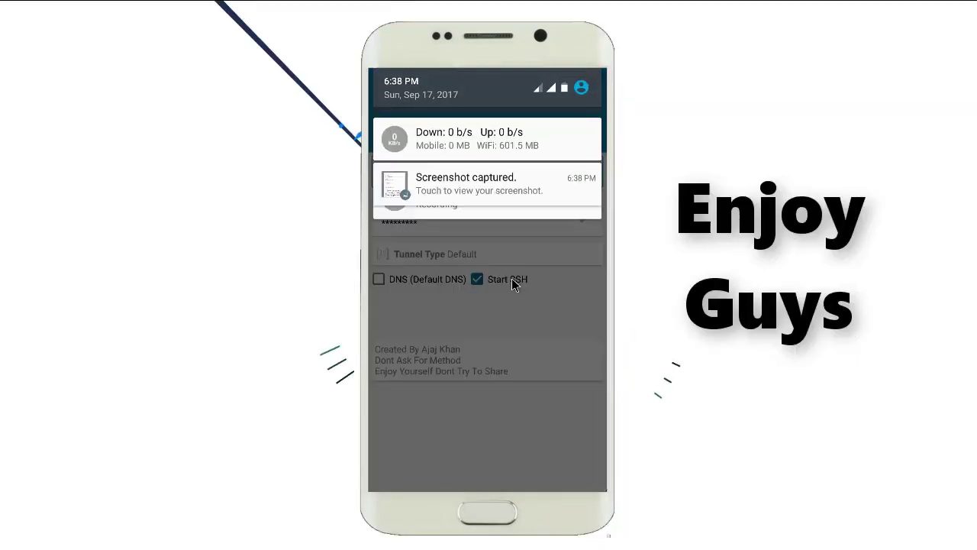